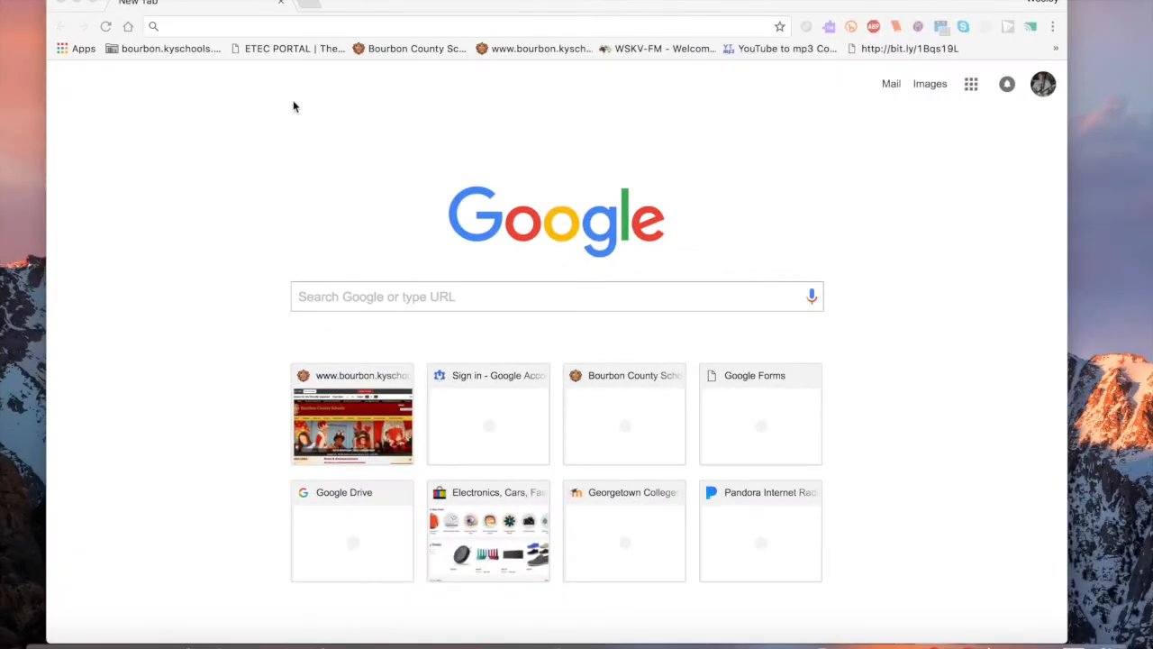
Step: Open Google Forms in the browser and start a new blank form
click(225, 27)
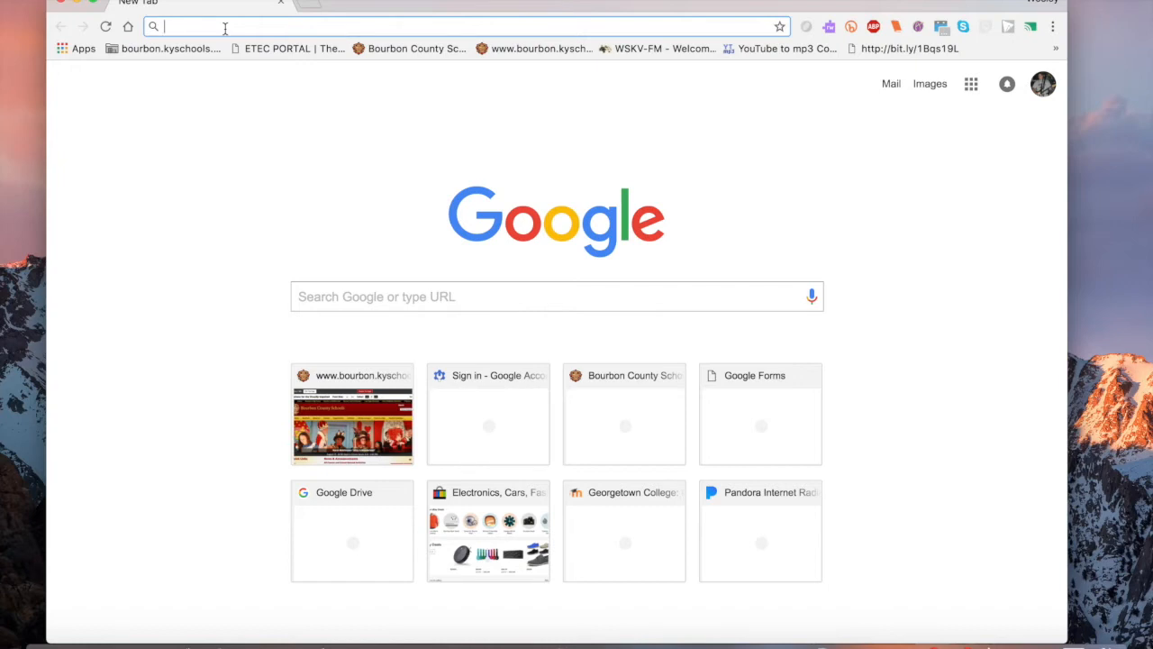
text(forma)
key(BackSpace)
text(s)
key(Return)
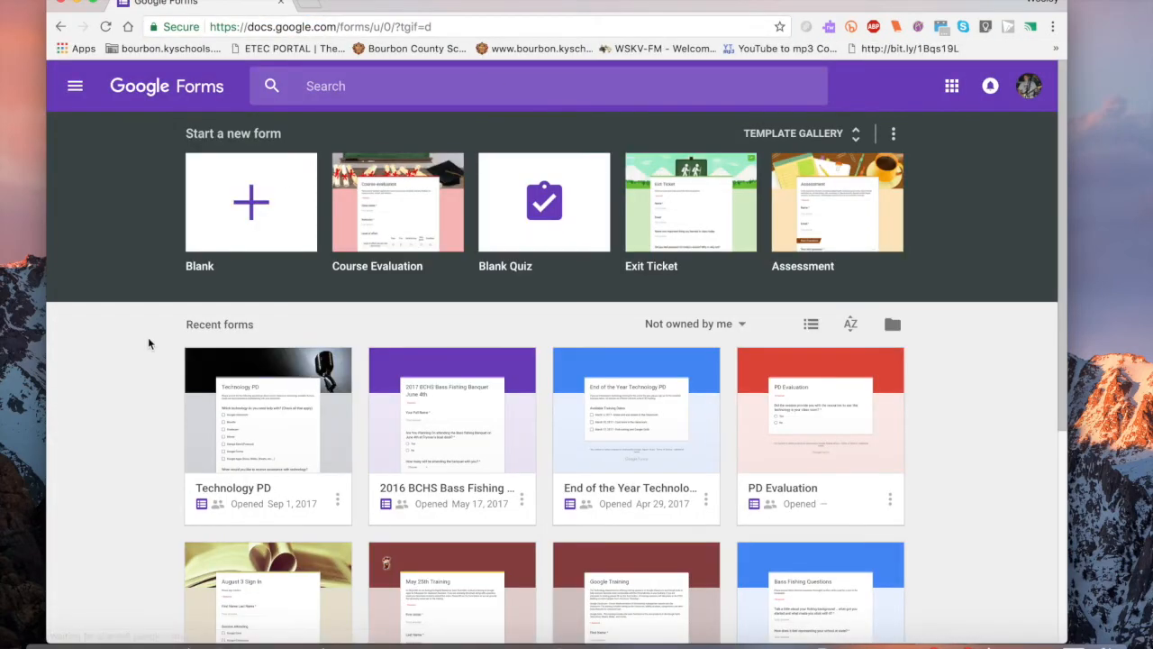
click(257, 190)
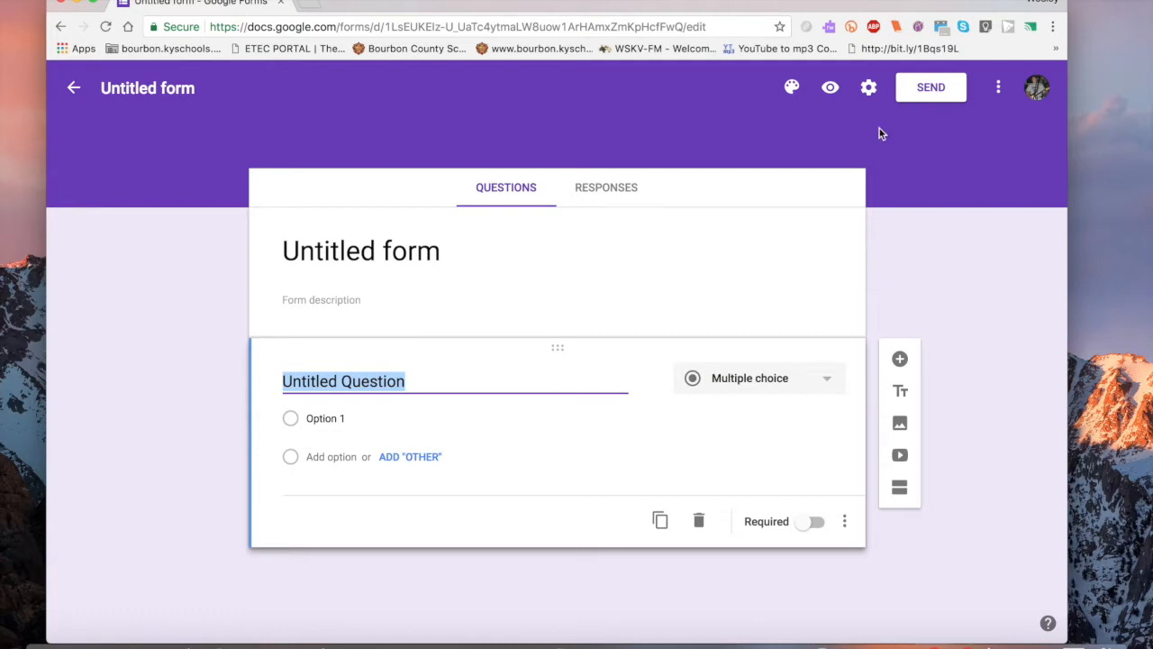
Step: Turn on collecting email addresses in the form's general settings and save them
click(867, 94)
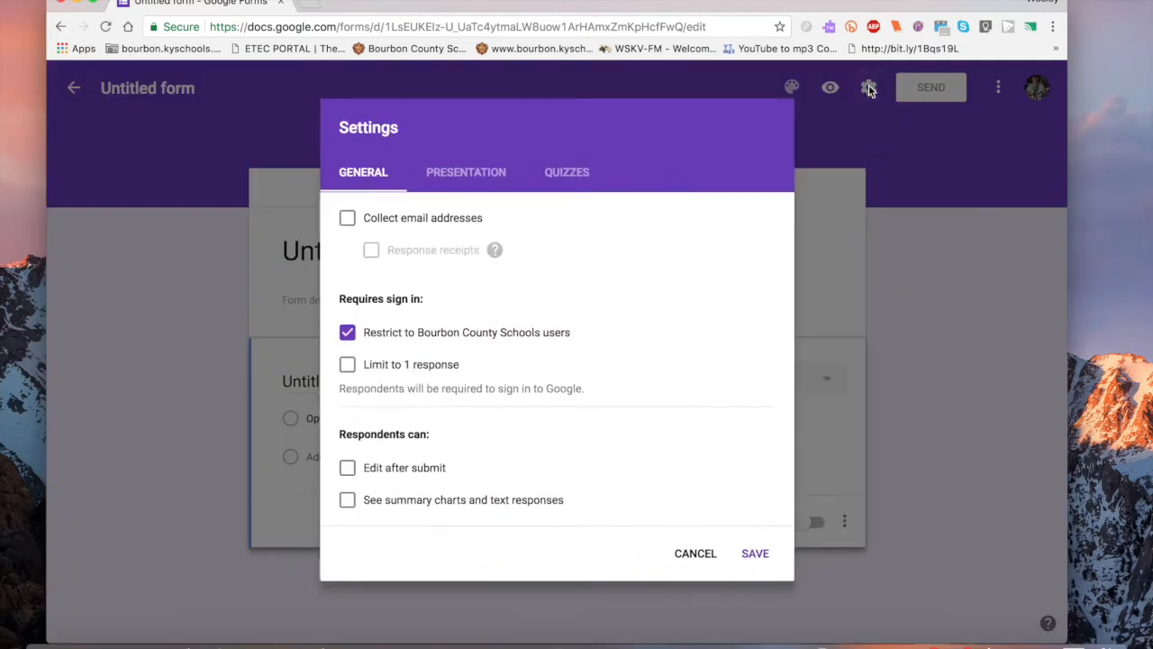
click(347, 219)
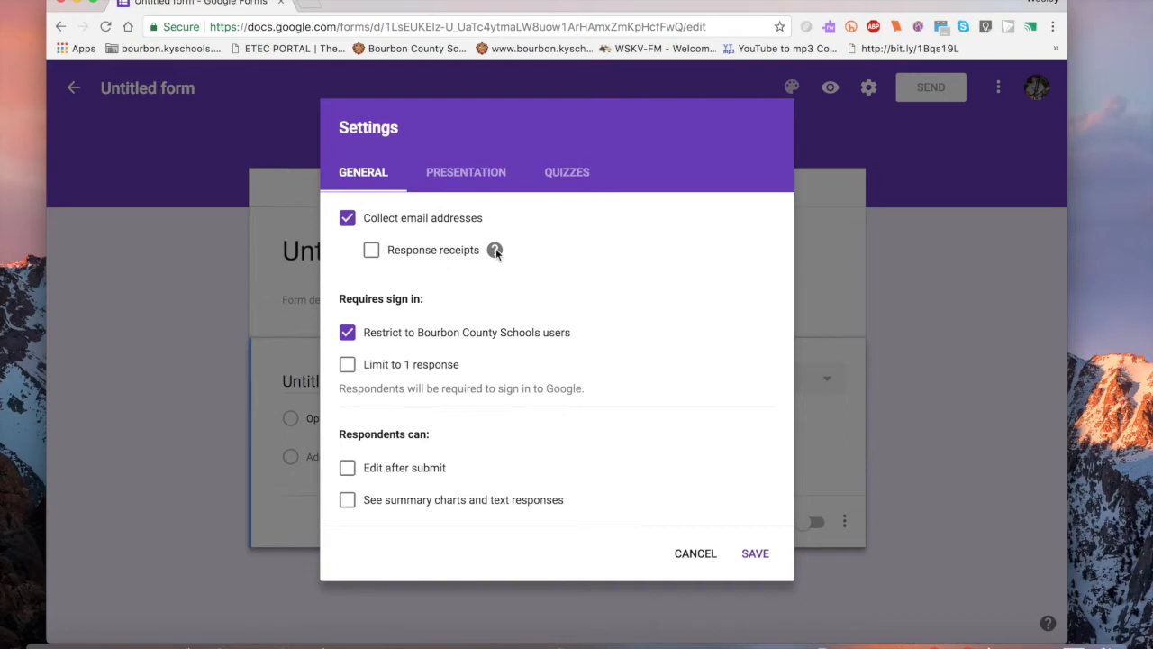
mouse_move(496, 251)
click(755, 555)
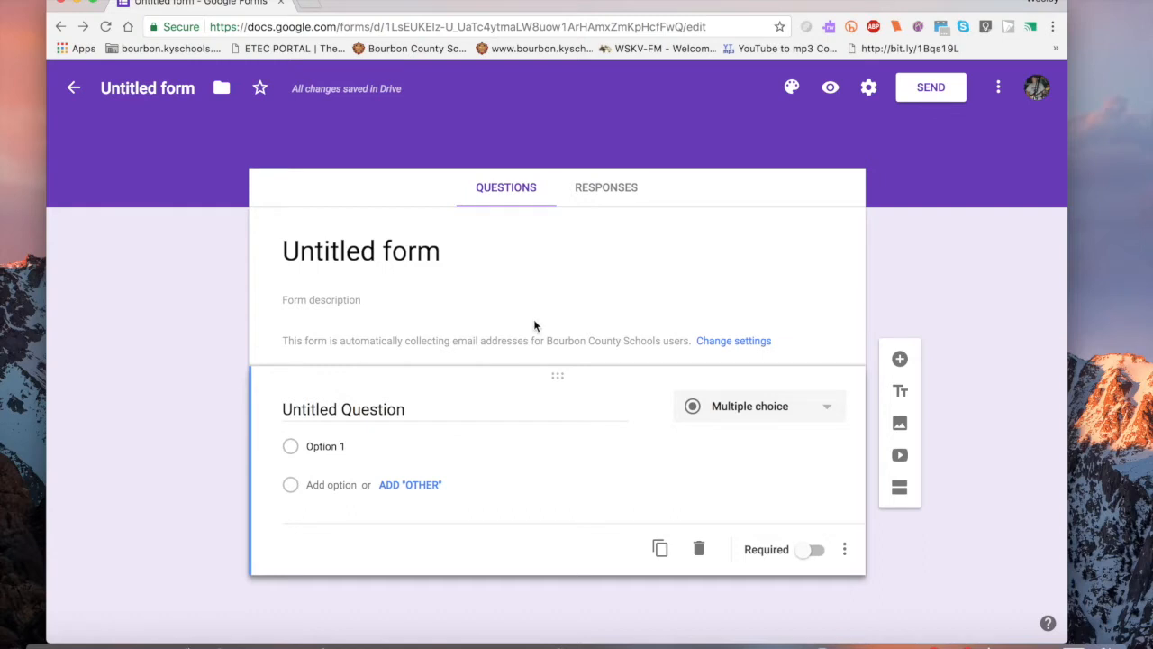
Step: Title the form's first multiple choice question "question 1"
click(444, 256)
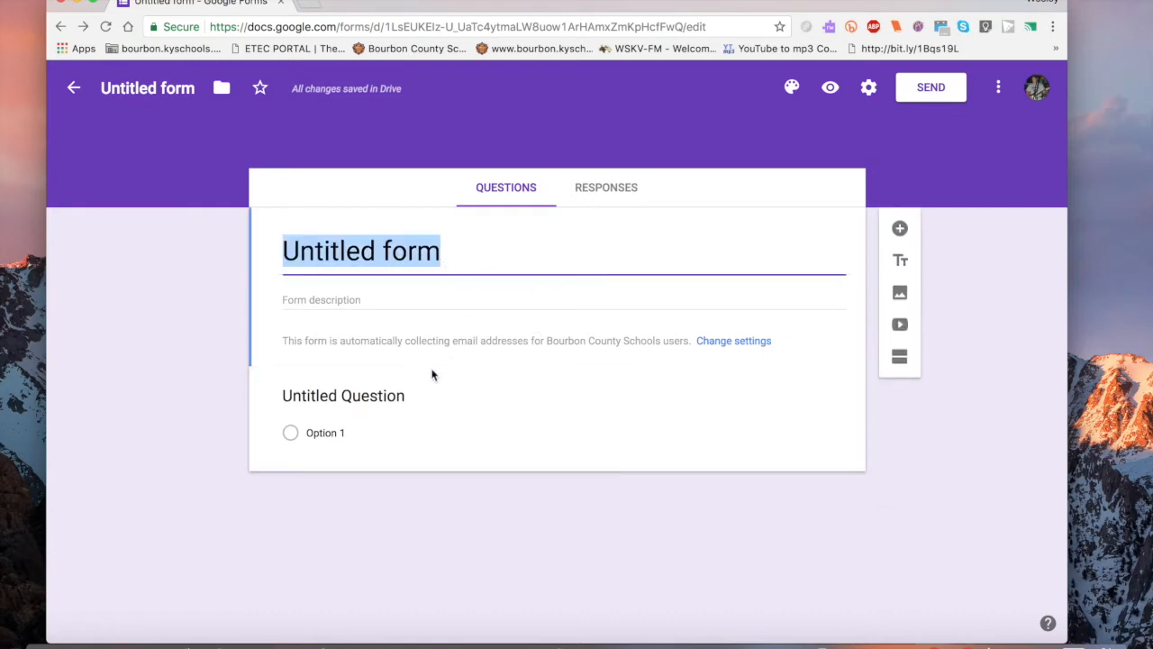
click(405, 397)
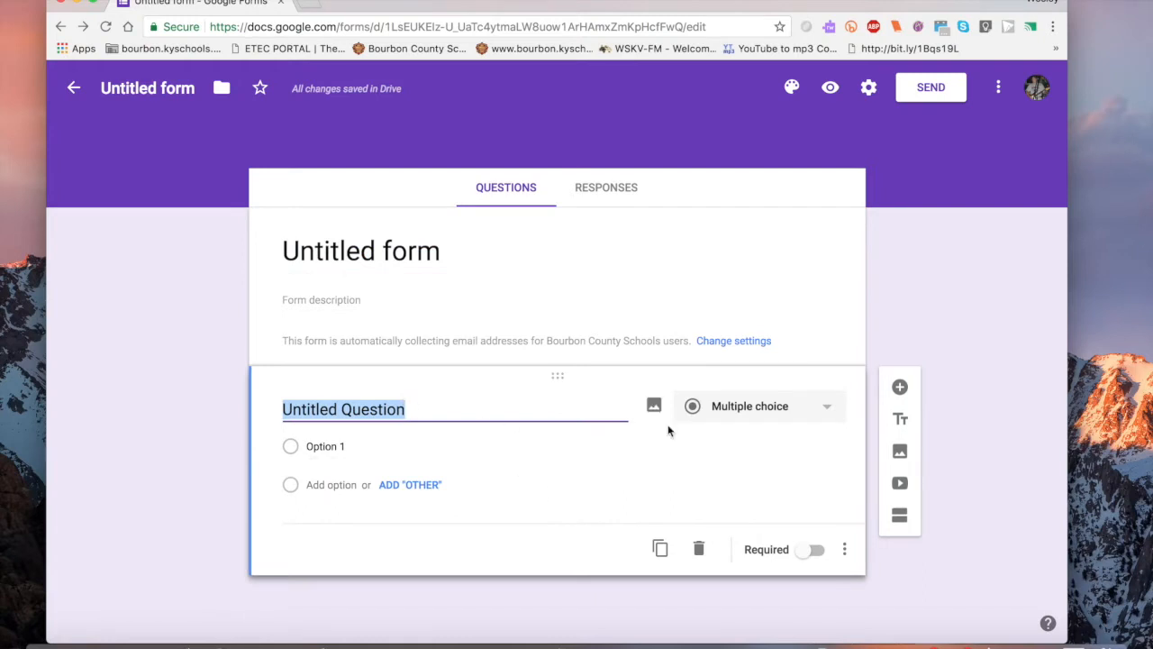
click(833, 415)
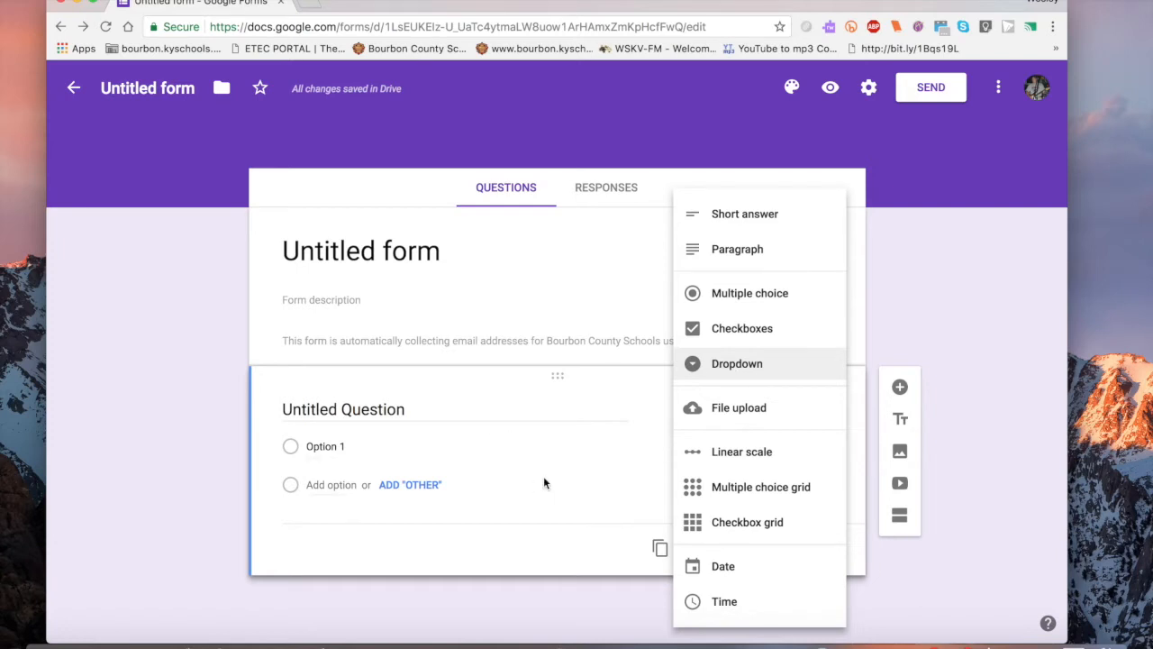
click(419, 406)
text(q)
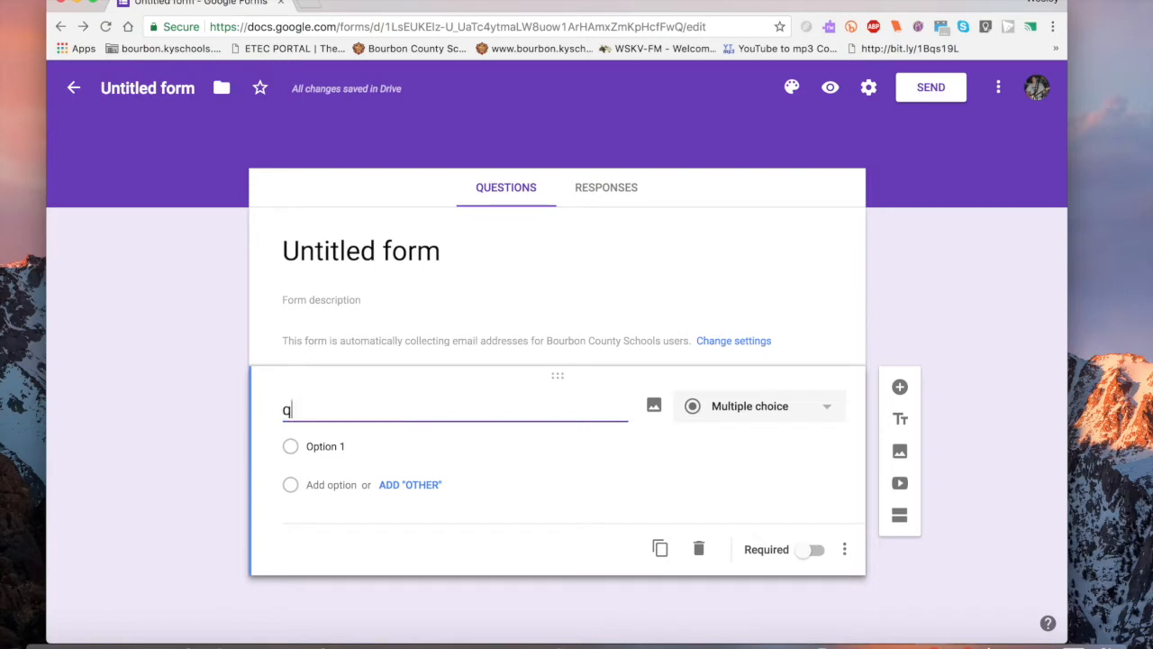
text(uestion 1)
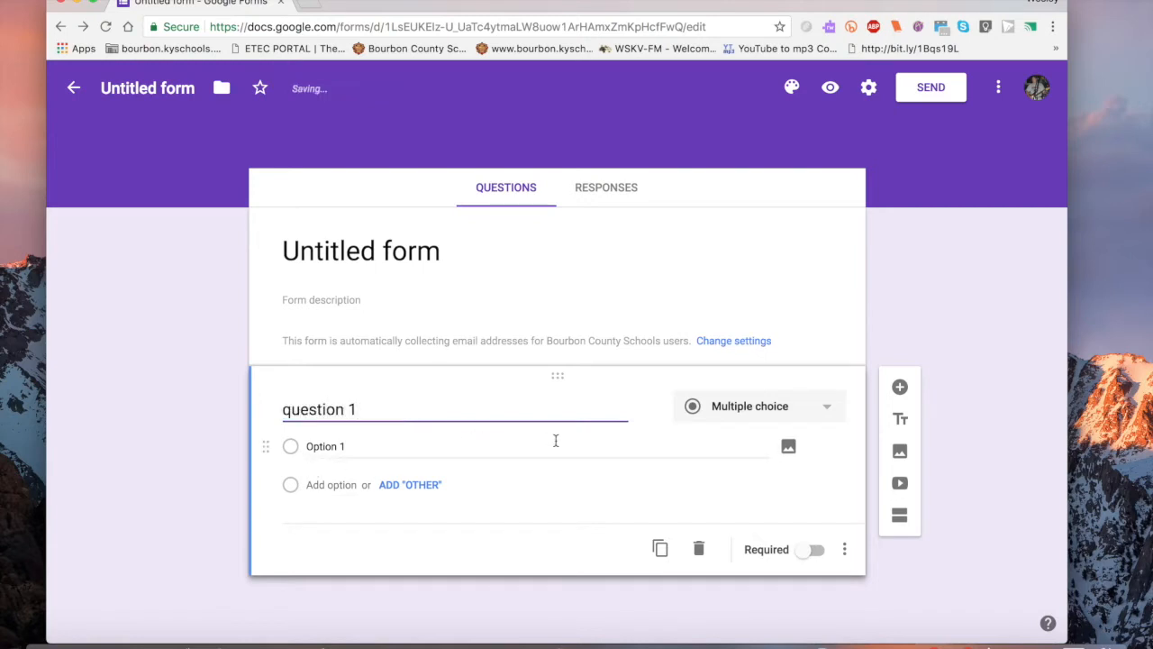
Step: Rename the question's first answer option as "test1" and add a second option below it
click(290, 450)
click(354, 448)
key(BackSpace)
key(BackSpace)
key(BackSpace)
key(BackSpace)
key(BackSpace)
key(BackSpace)
key(BackSpace)
key(BackSpace)
text(test1)
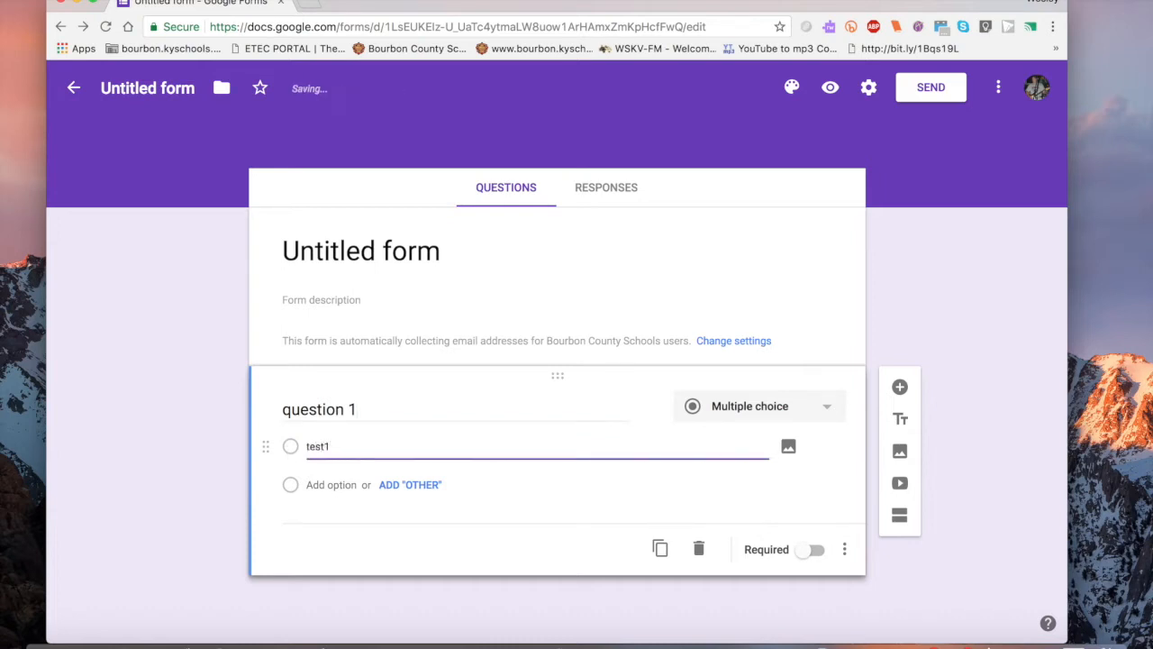
key(Return)
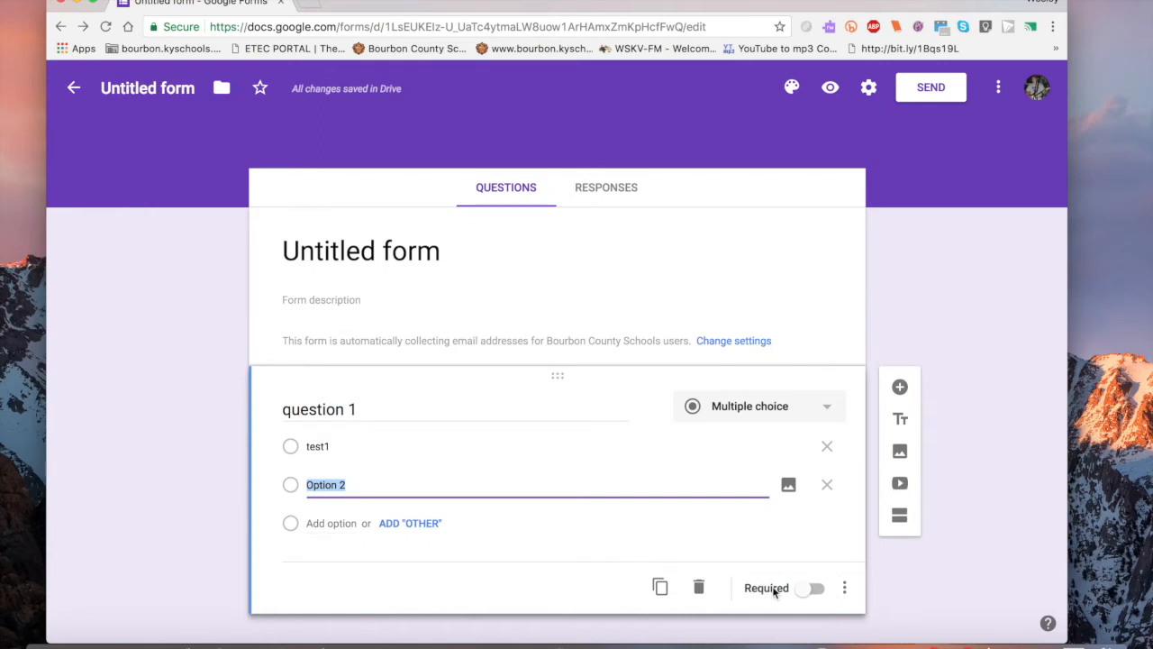
Step: Make question 1 required and add a new question of the Paragraph type below it
click(816, 589)
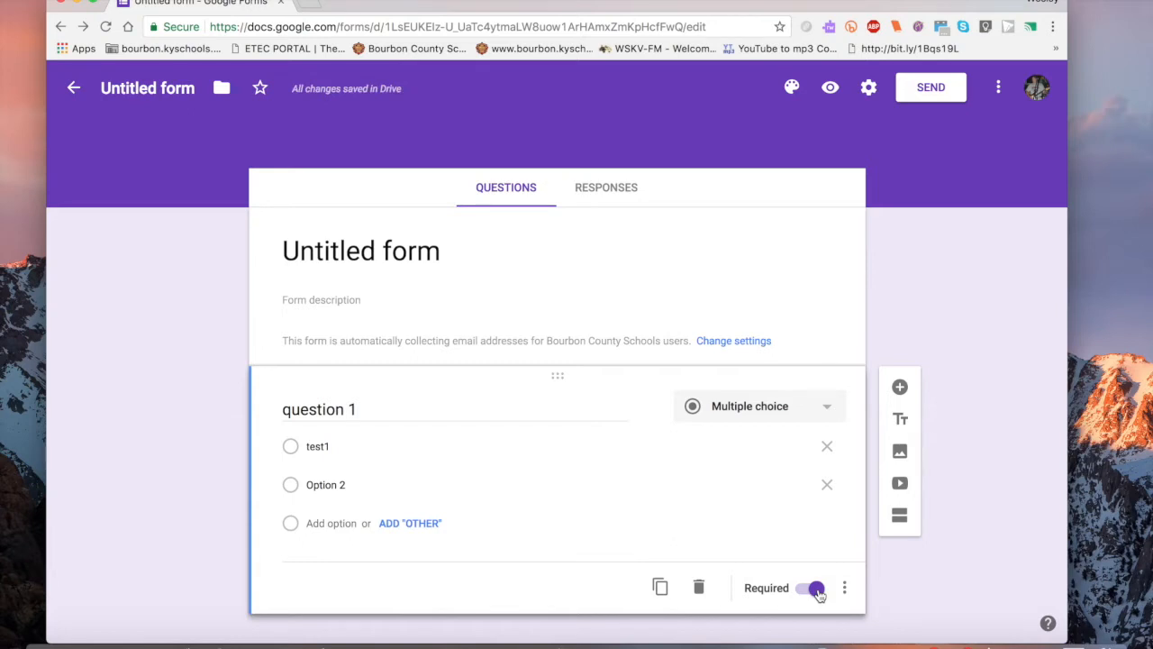
click(900, 389)
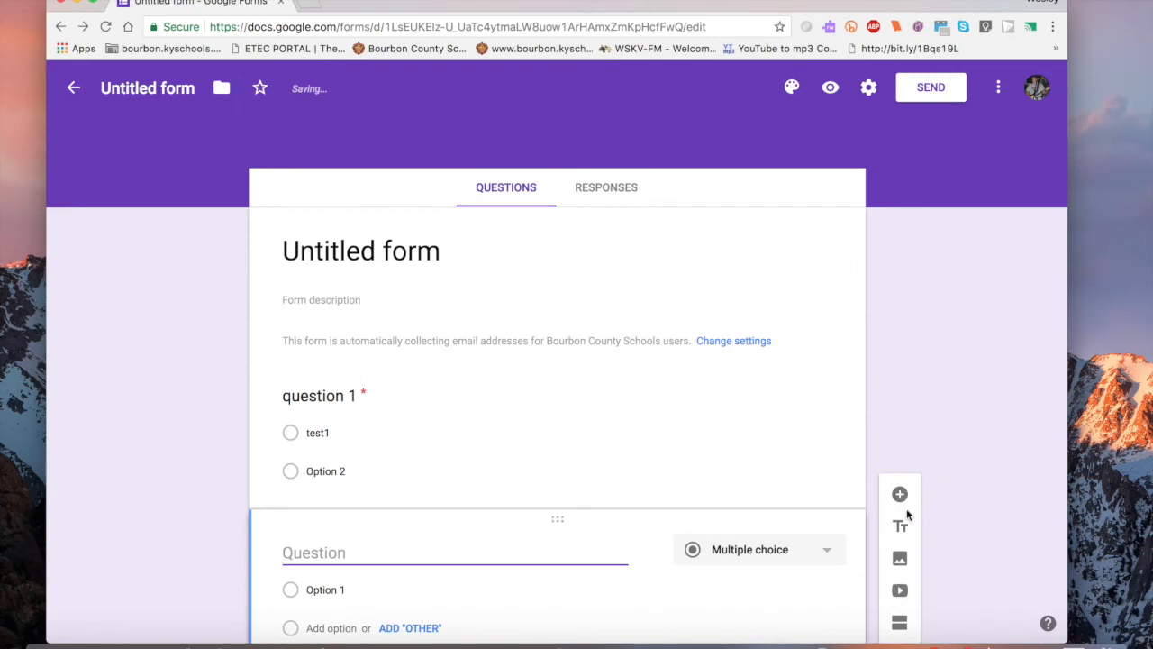
click(816, 549)
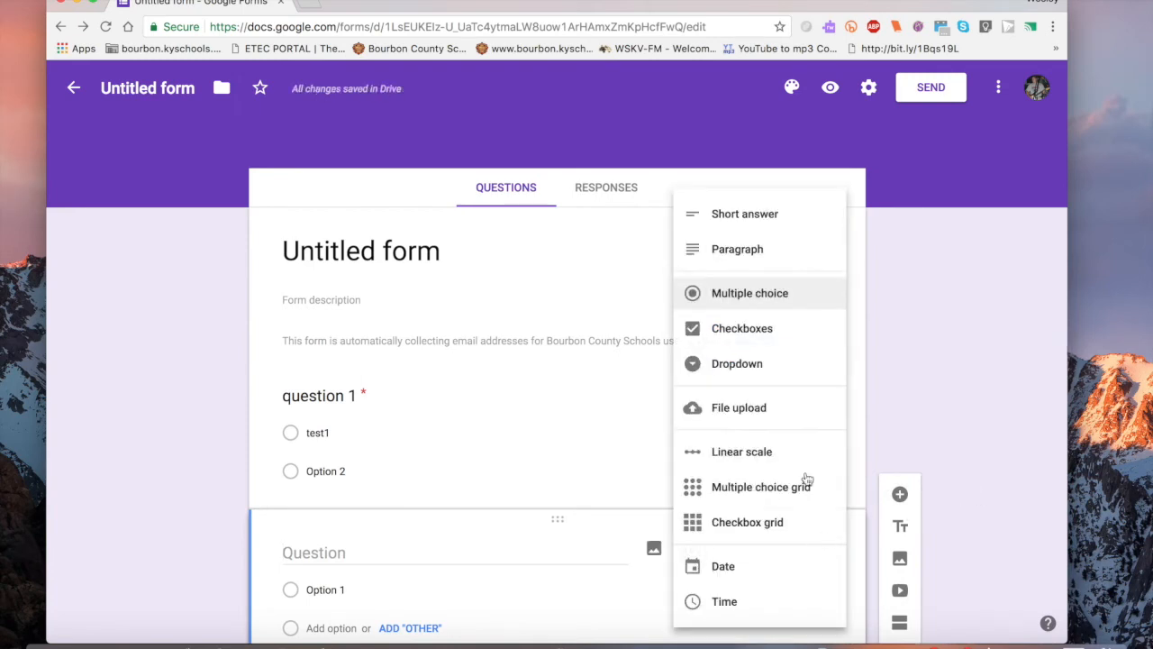
click(773, 249)
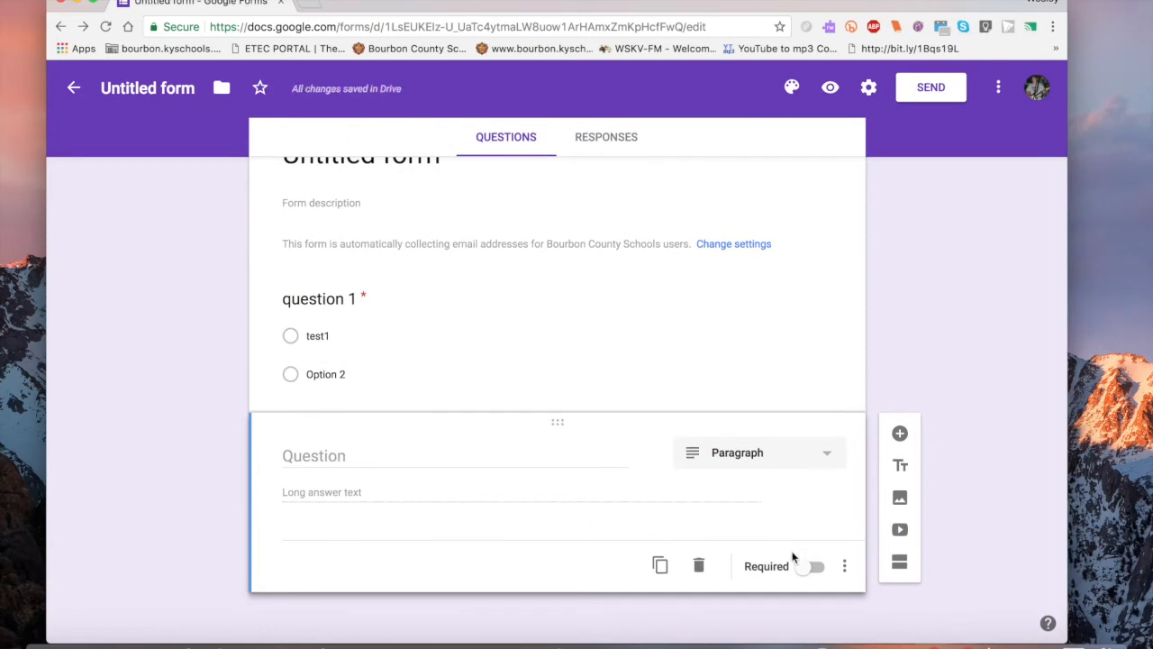
Step: Review the form's presentation settings, turn the form into a quiz with "Make this a quiz", and save the settings
click(733, 243)
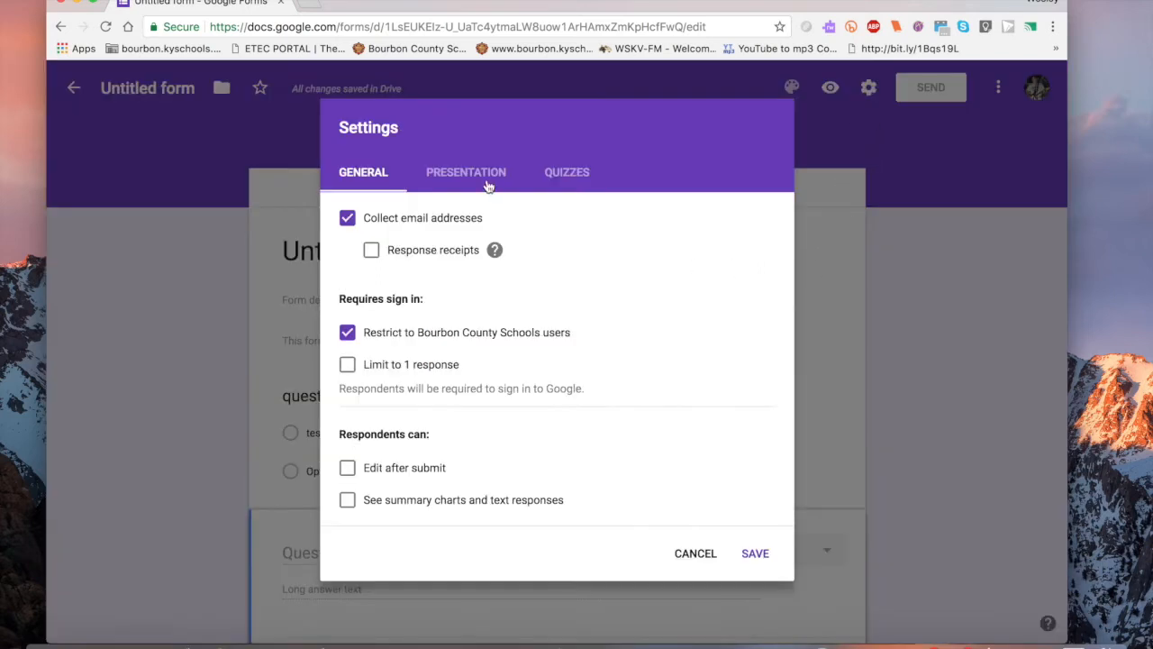
click(456, 177)
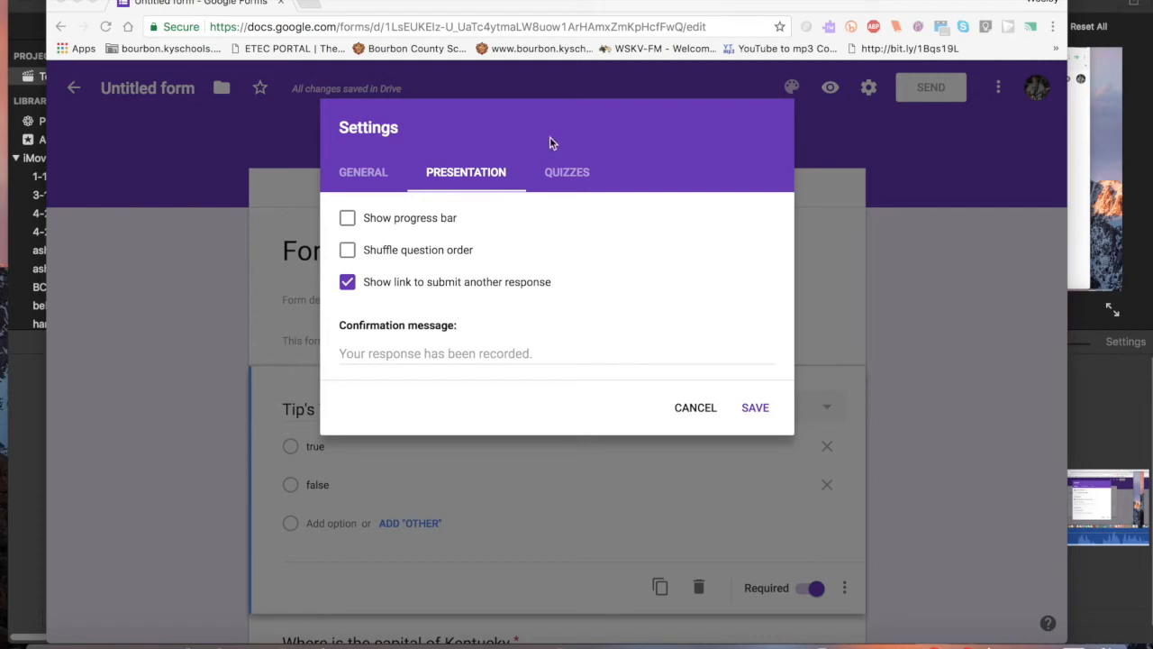
click(570, 173)
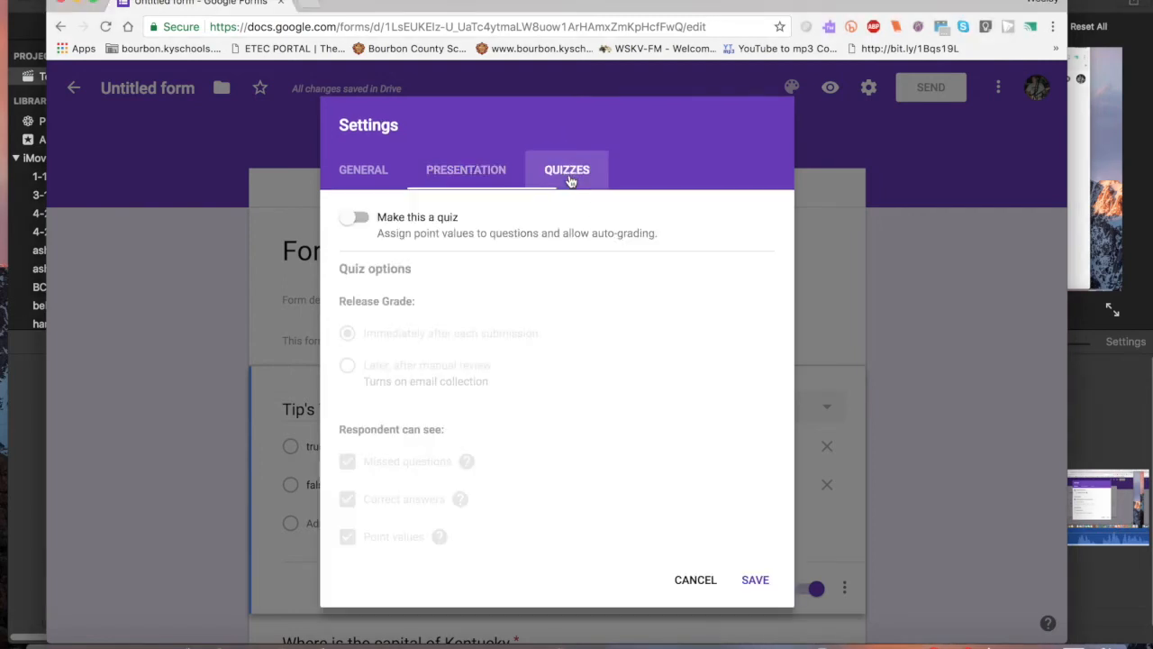
click(357, 218)
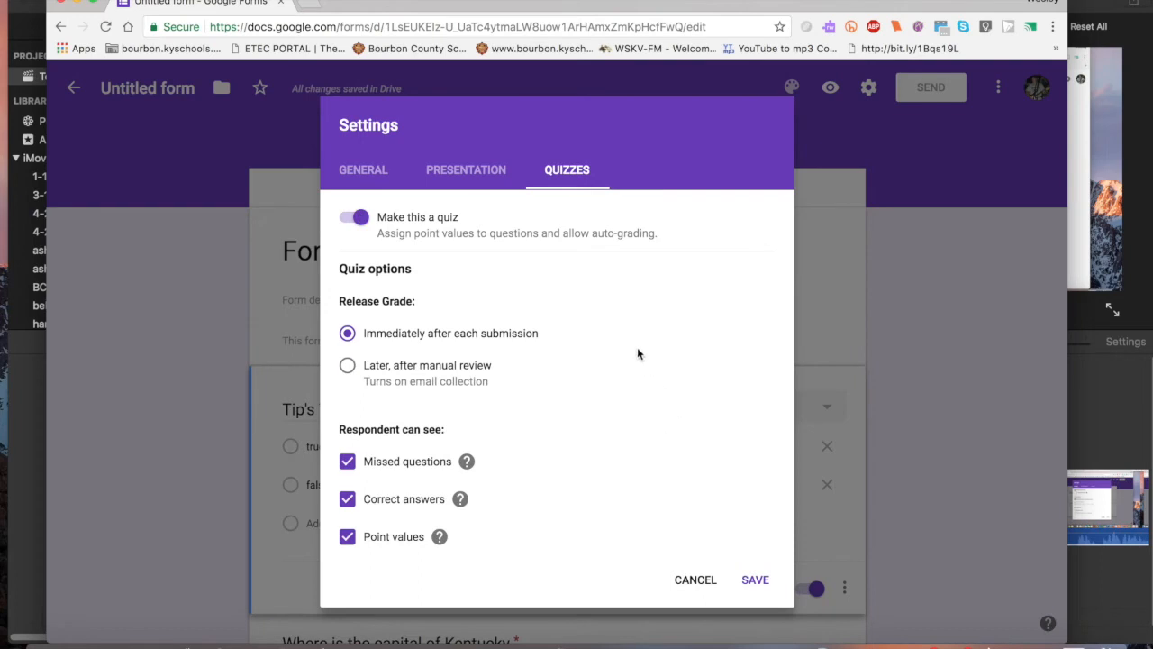
click(755, 580)
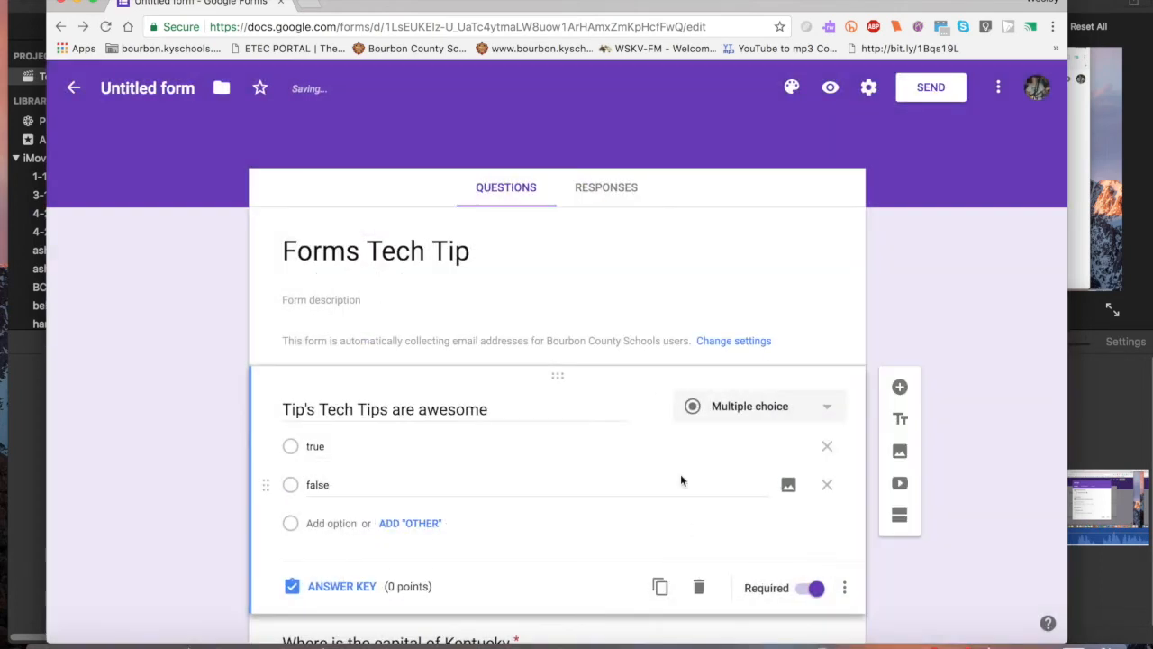
Step: In the answer key of the true/false question, assign 10 points and mark "true" as the correct answer
scroll(681, 477, down, 2)
scroll(681, 484, down, 2)
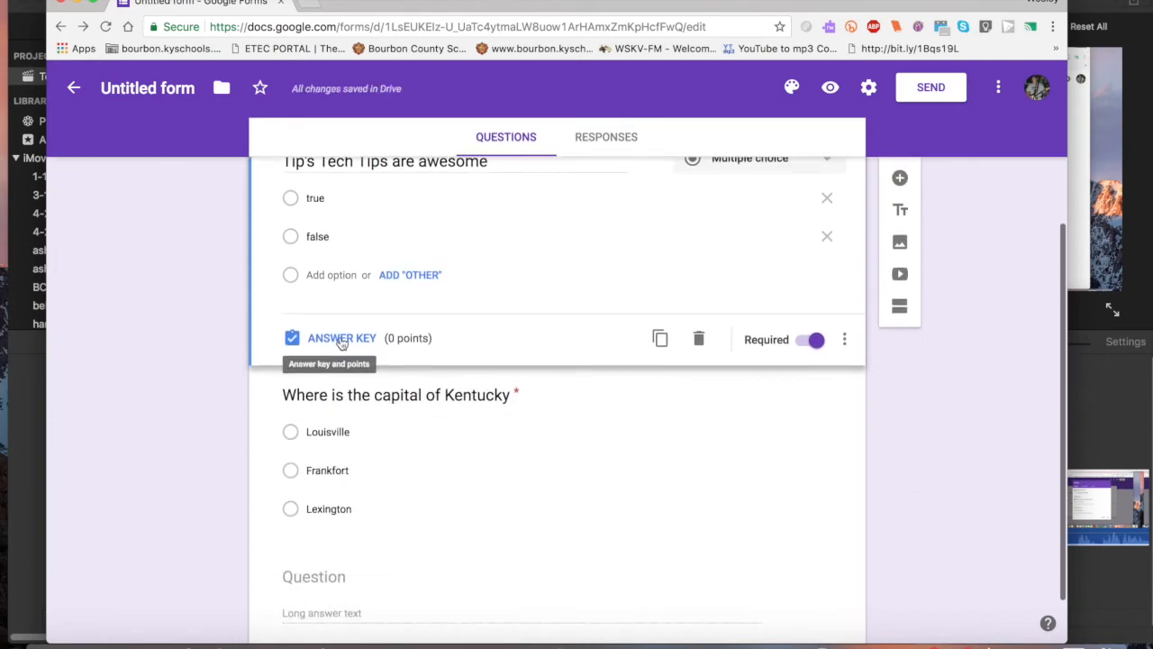
scroll(535, 315, up, 3)
scroll(536, 314, down, 2)
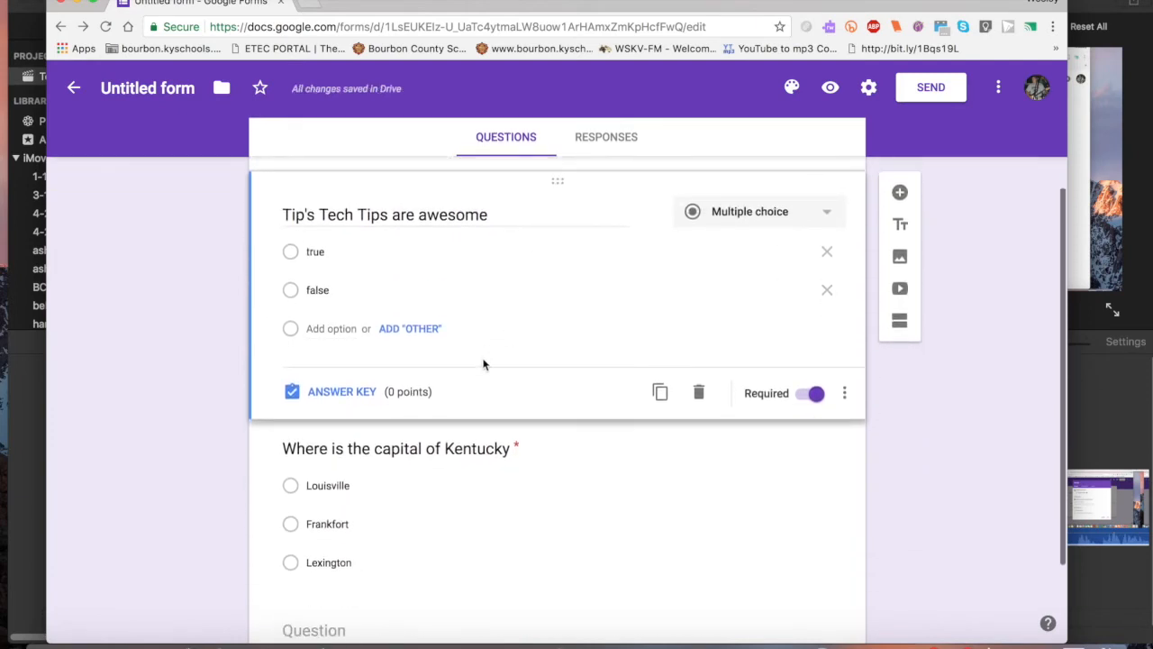
click(350, 394)
click(803, 267)
click(803, 268)
click(803, 267)
click(803, 267)
click(803, 268)
click(803, 268)
click(803, 268)
click(803, 268)
click(803, 267)
click(803, 268)
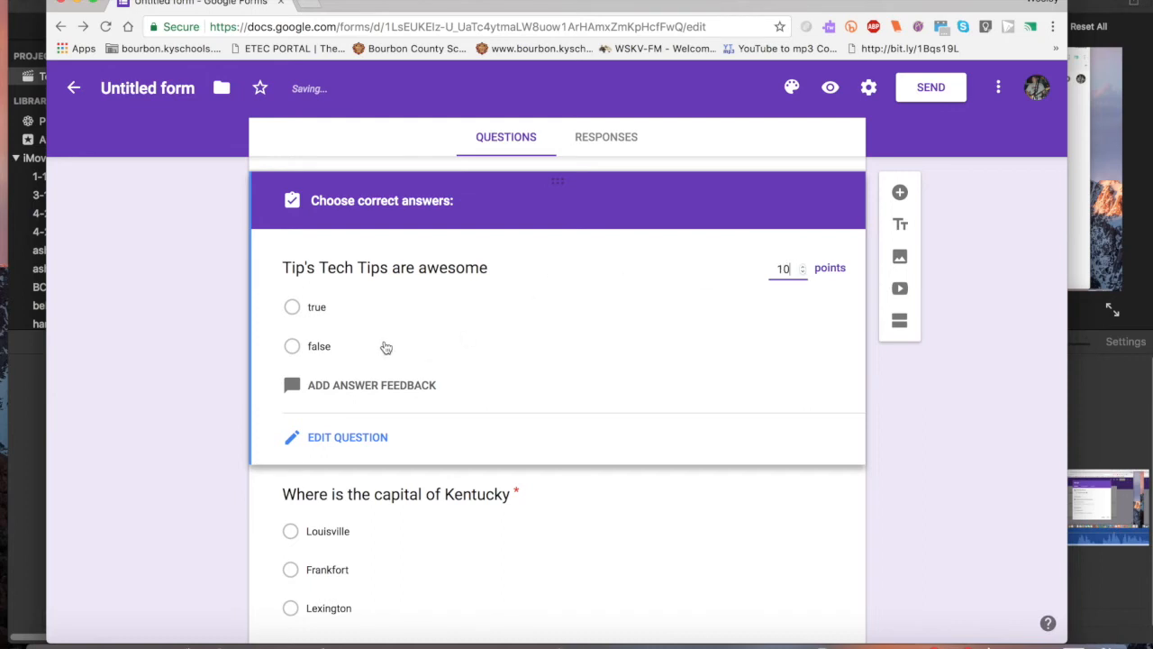
click(292, 307)
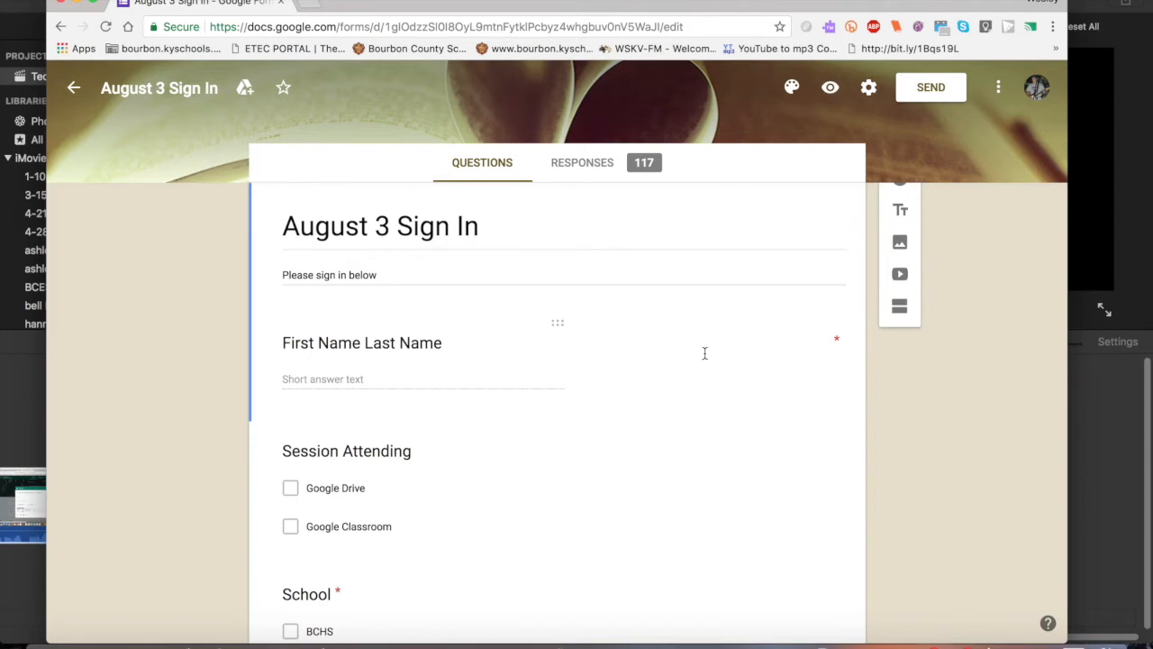
Step: Review the response summary of the August 3 Sign In form and call up its spreadsheet export
click(572, 164)
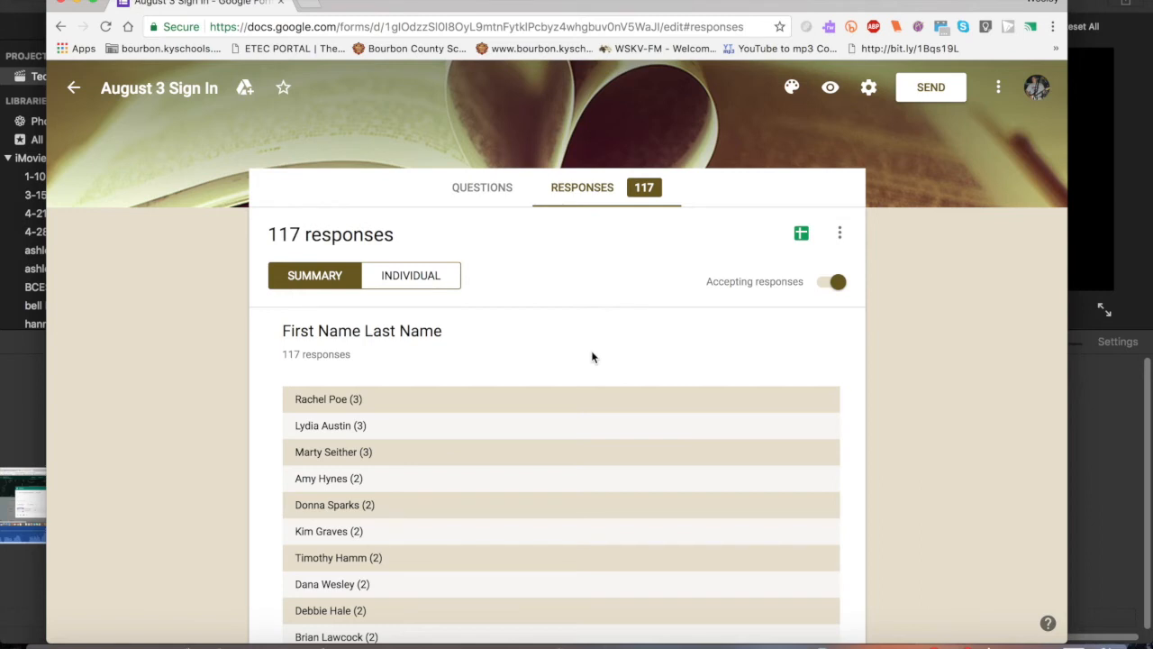
scroll(470, 494, down, 1)
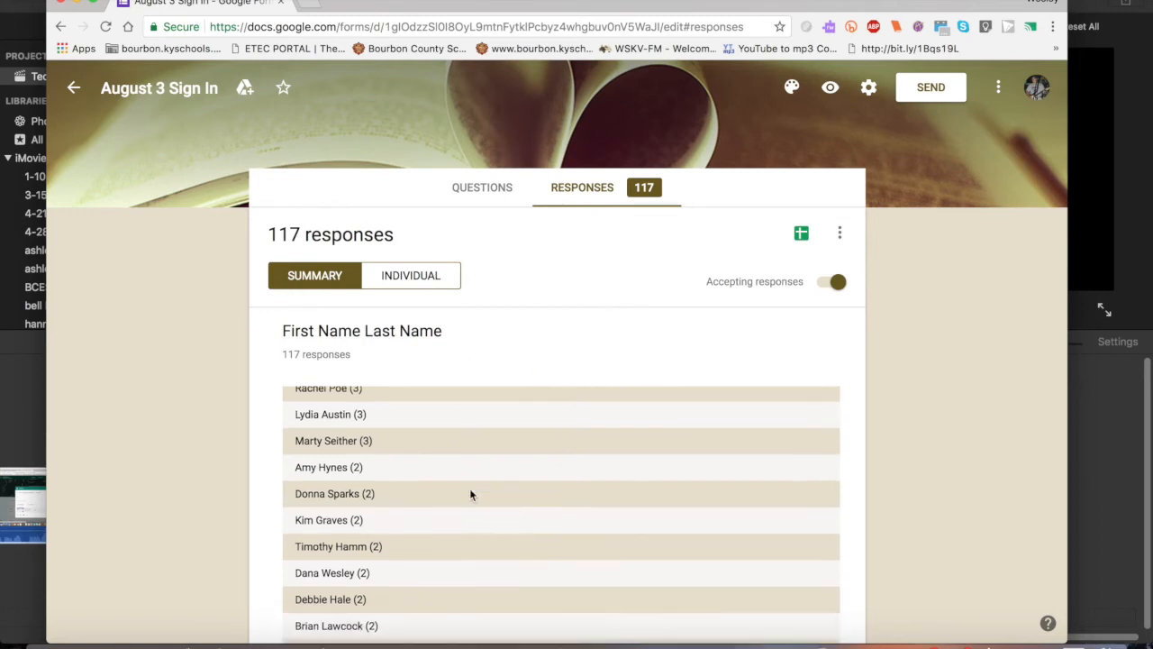
scroll(469, 494, down, 5)
scroll(471, 495, up, 5)
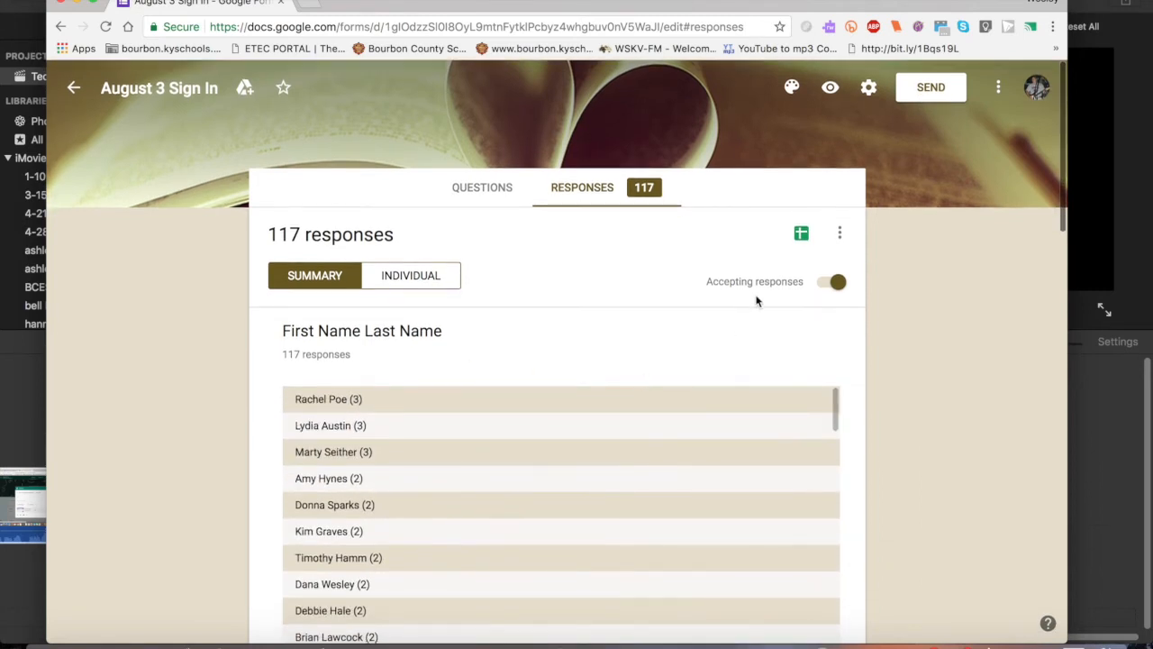
click(801, 235)
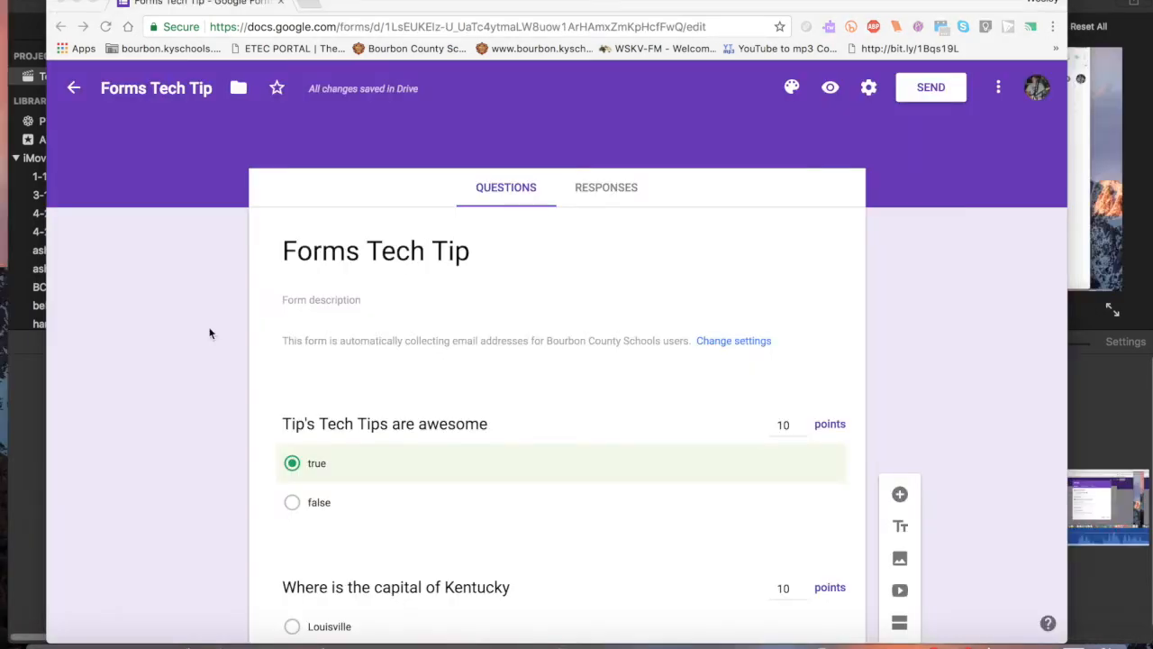
Step: Open Google Classroom in a new browser tab and enter the August 3 PD class
click(309, 4)
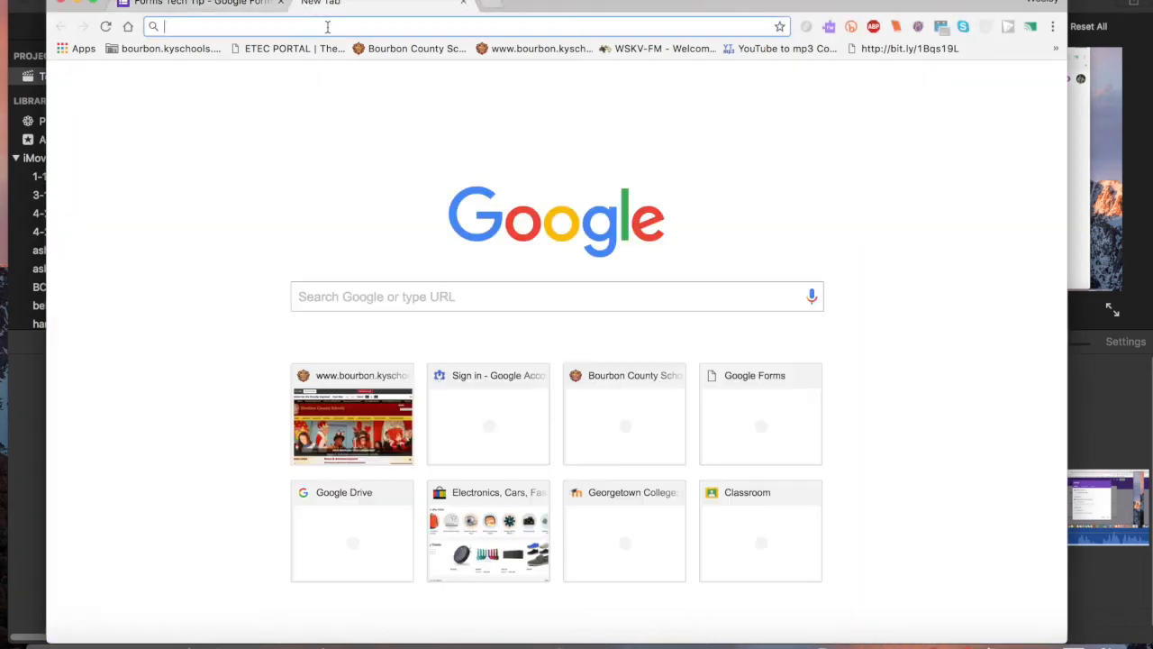
text(classr)
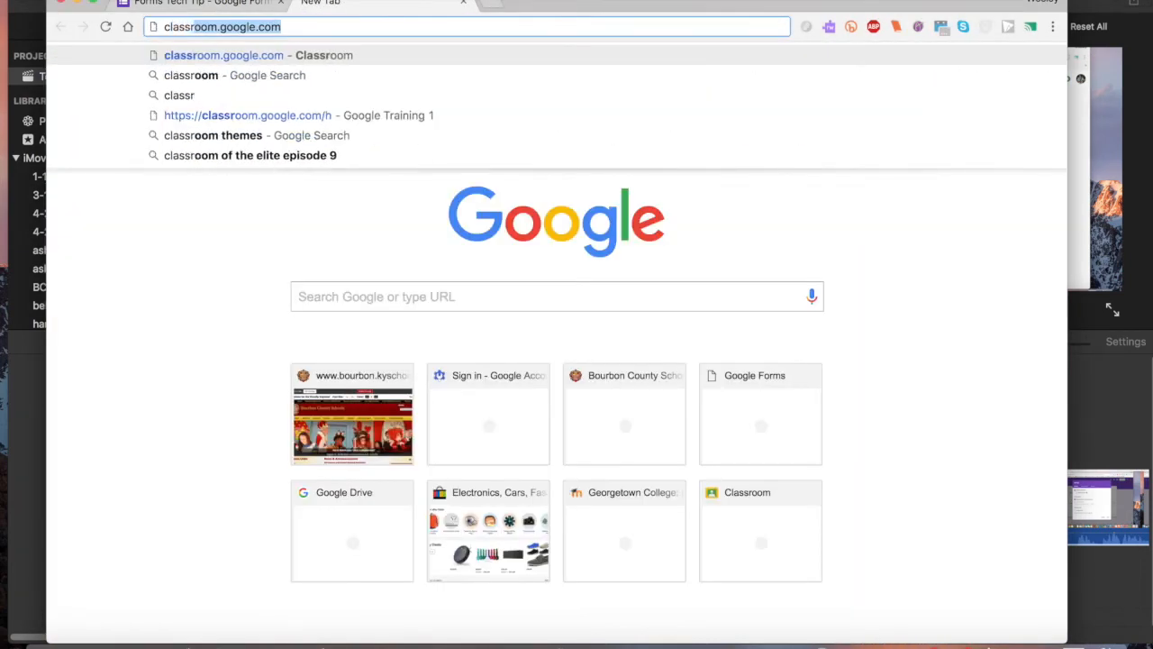
text(oom)
key(Return)
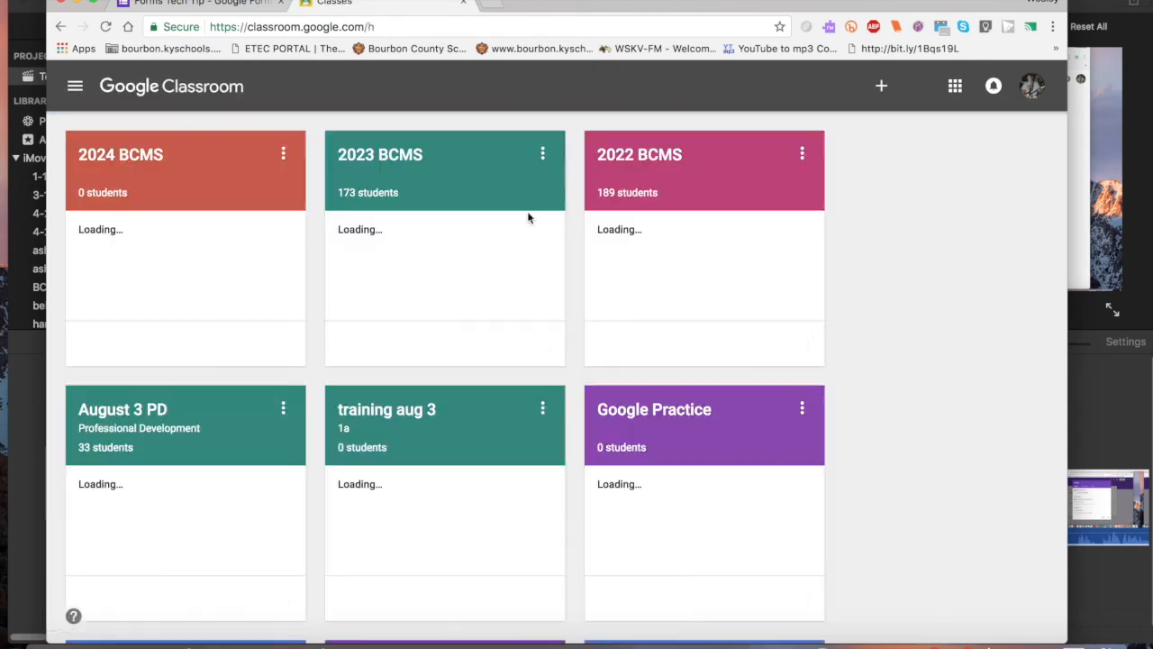
click(178, 425)
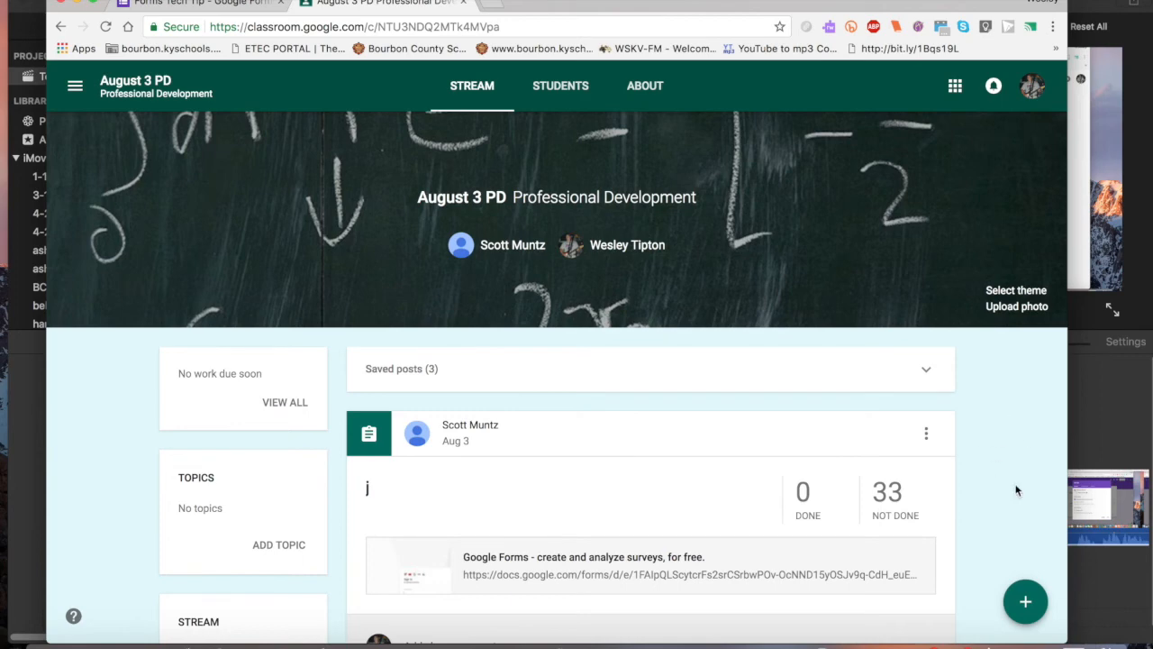
Step: Create a new assignment in the class and attach the "Forms Tech Tip" form from Google Drive
mouse_move(1027, 602)
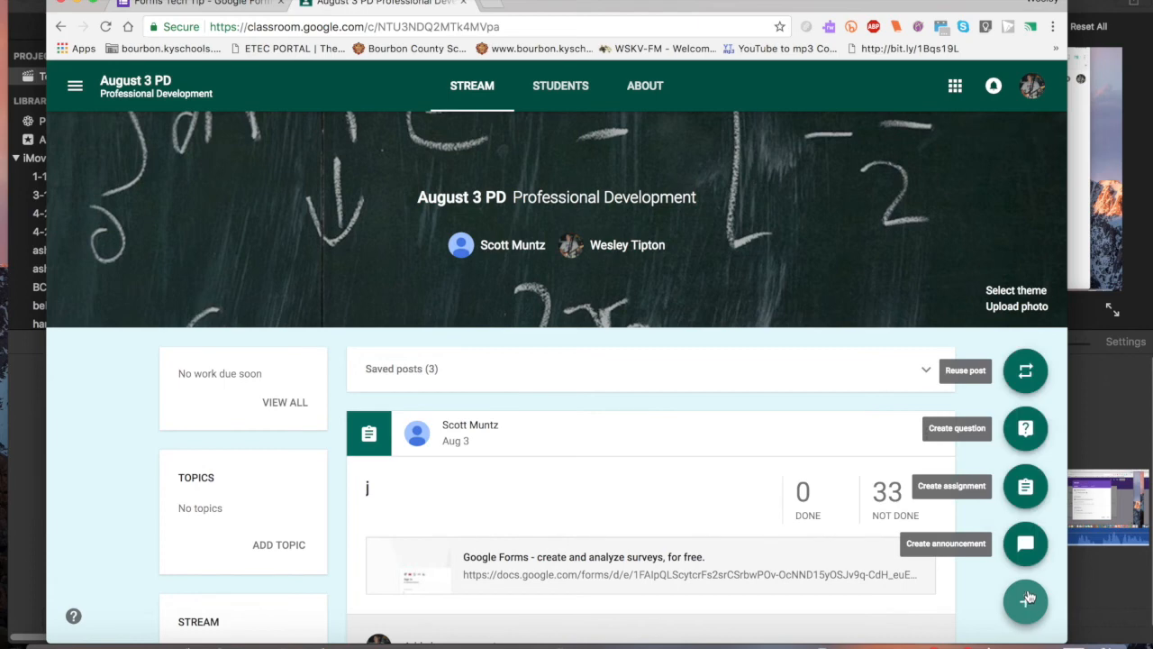
click(1025, 487)
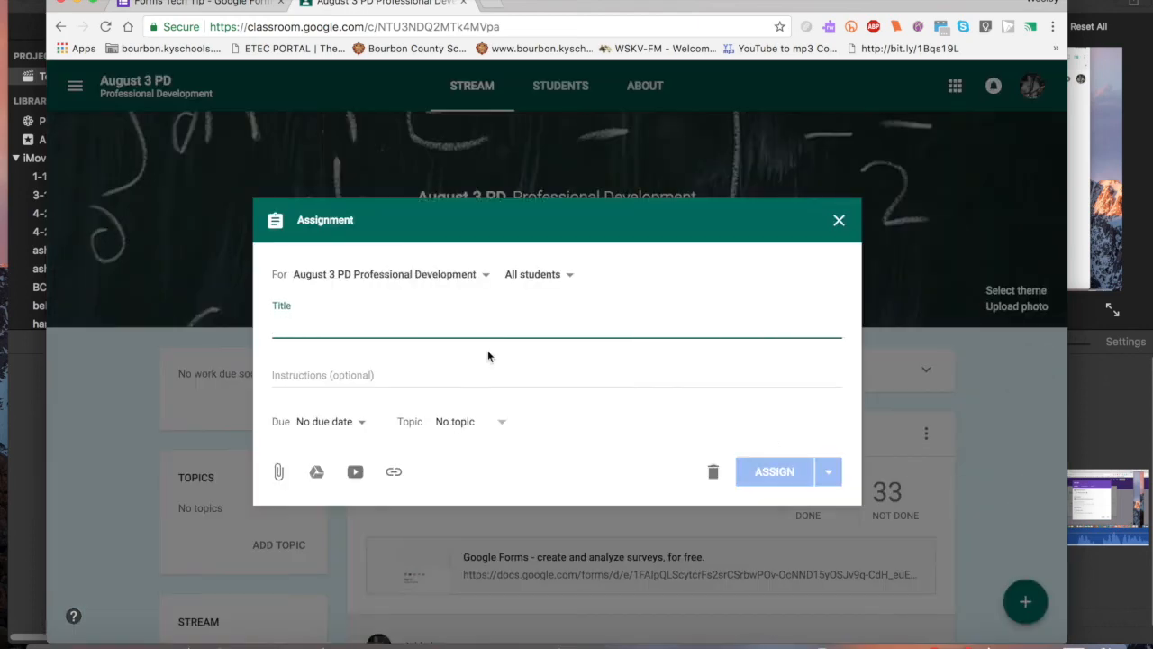
click(317, 472)
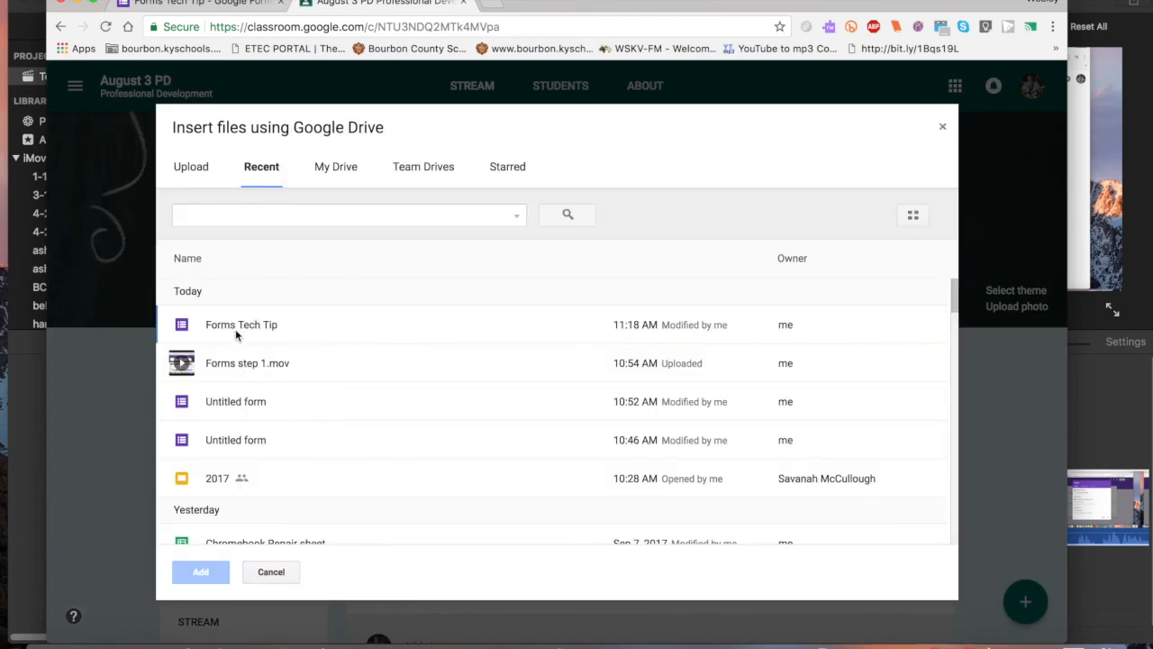
click(236, 331)
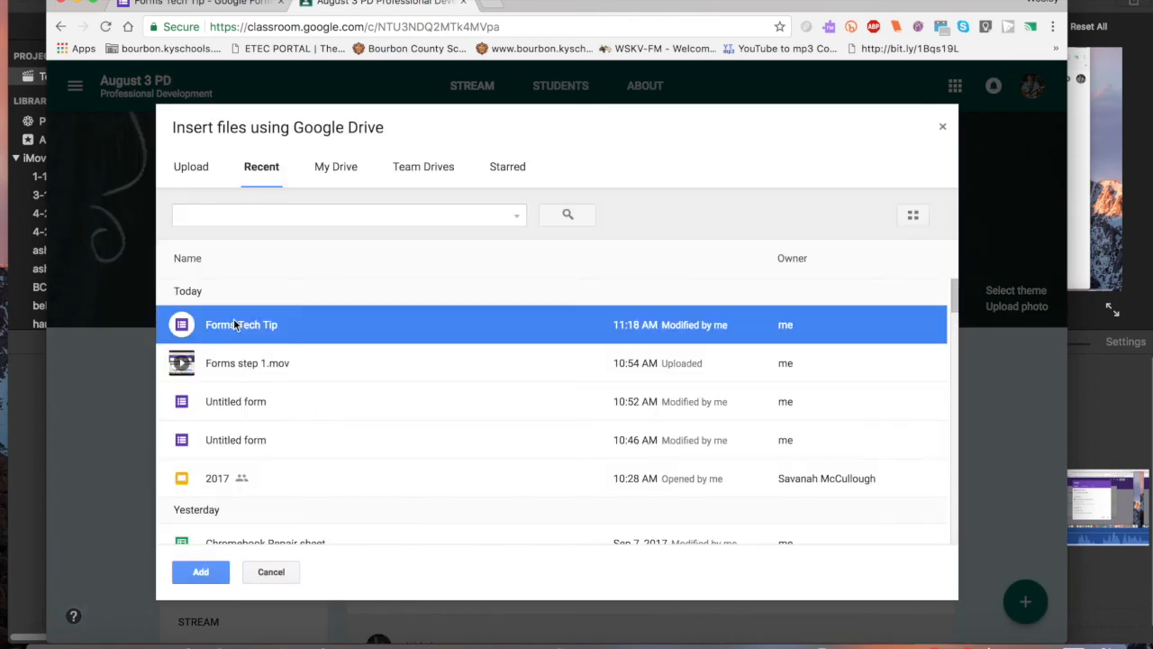
click(202, 571)
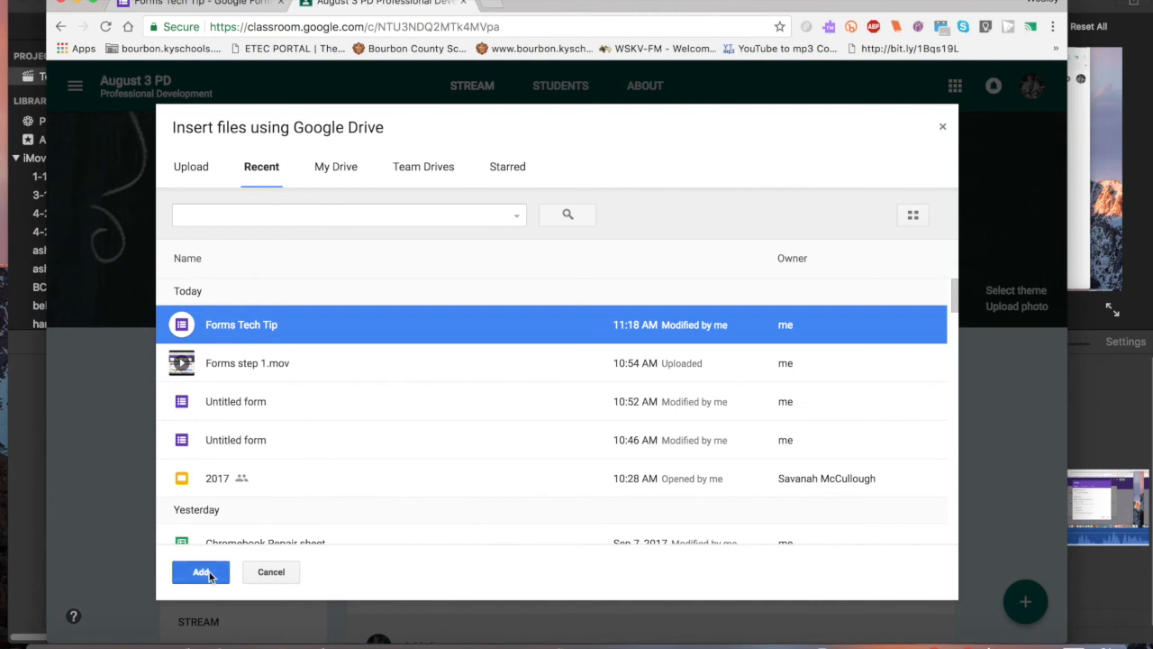